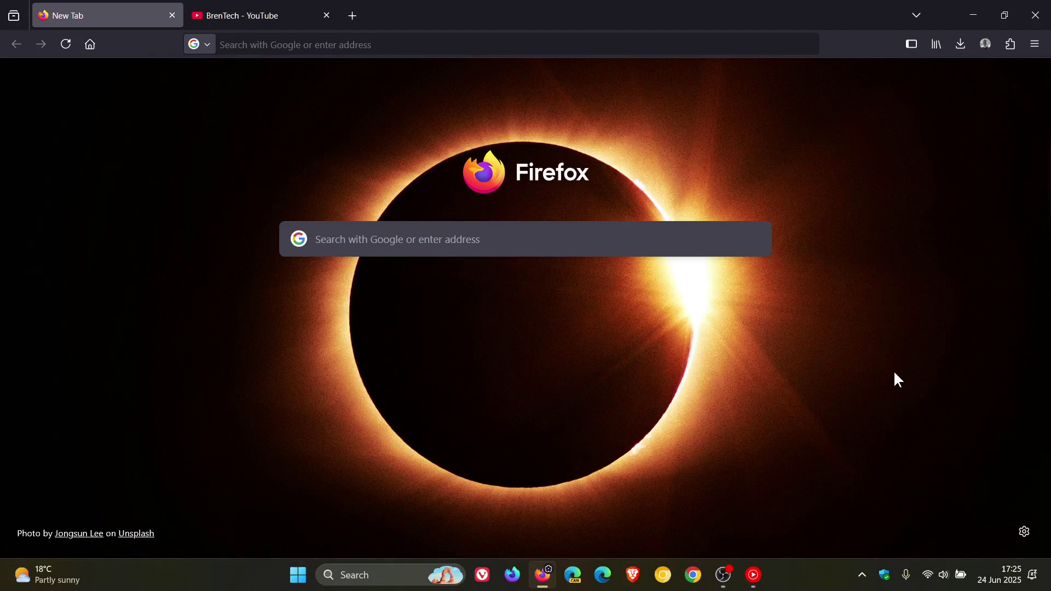
Open Help > About Firefox from the main menu to confirm version 140.0 (64-bit) is current.
click(1035, 44)
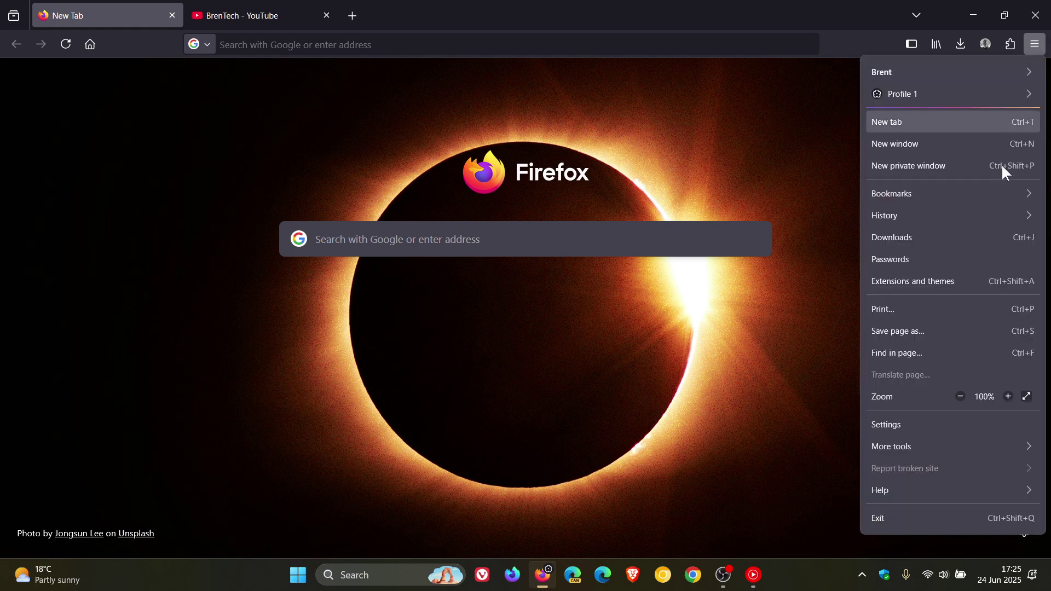
click(892, 492)
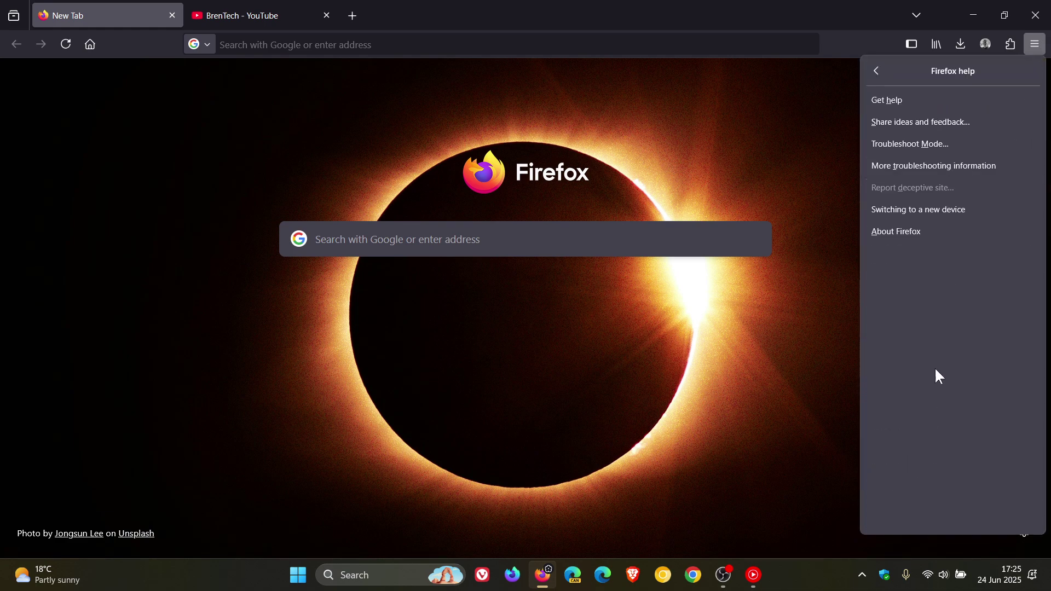
click(929, 237)
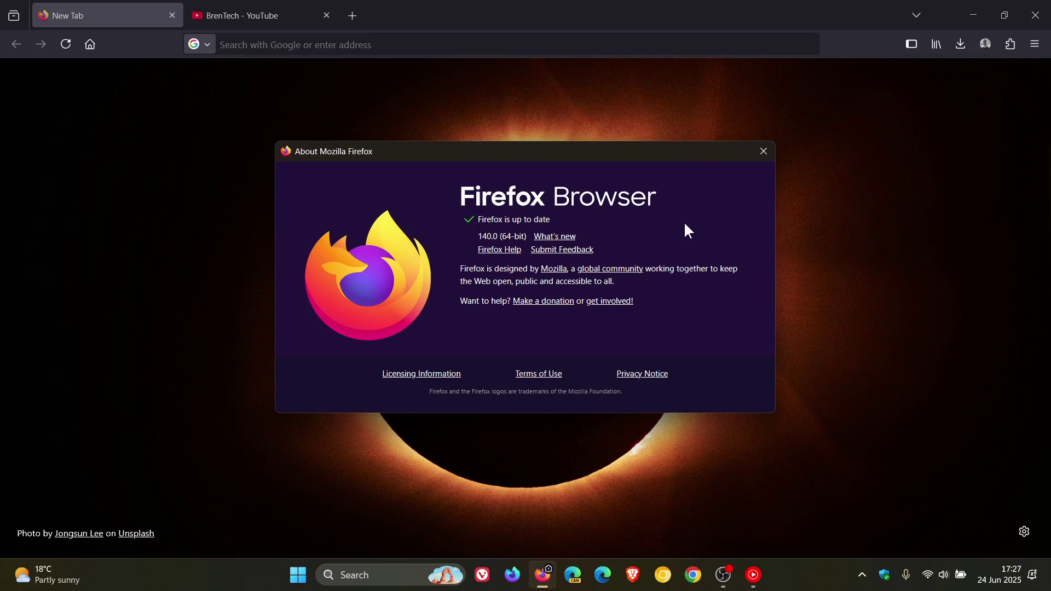
Close the About window, switch to vertical tabs, and open three new tabs.
click(762, 152)
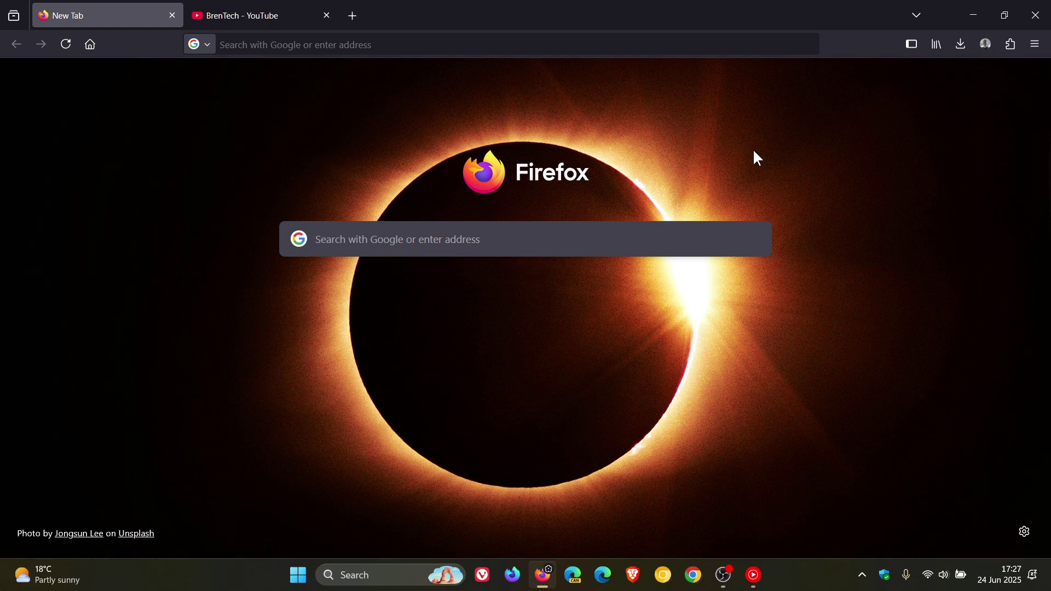
right_click(549, 16)
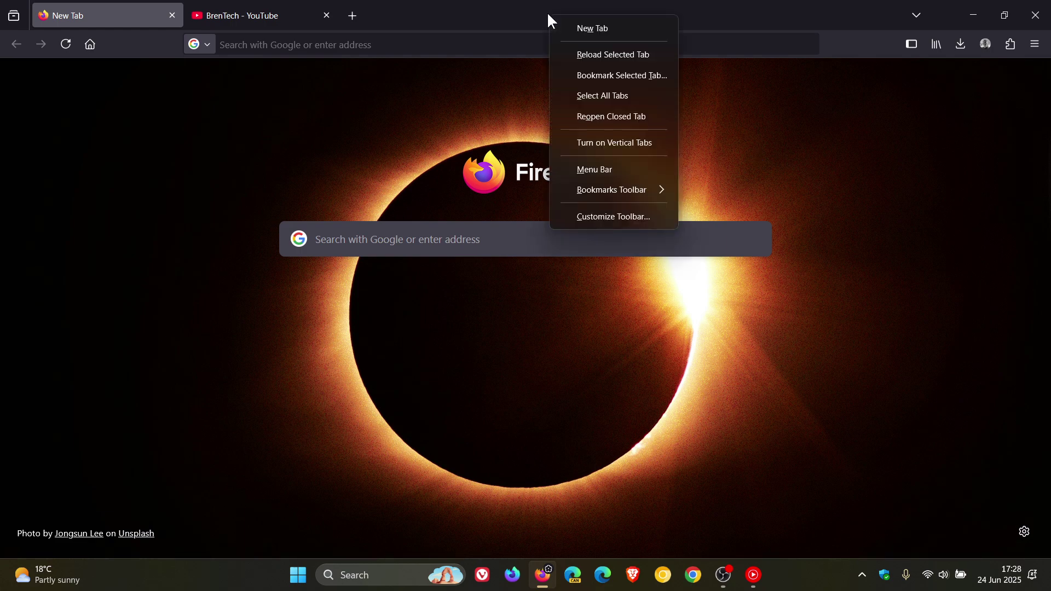
click(585, 145)
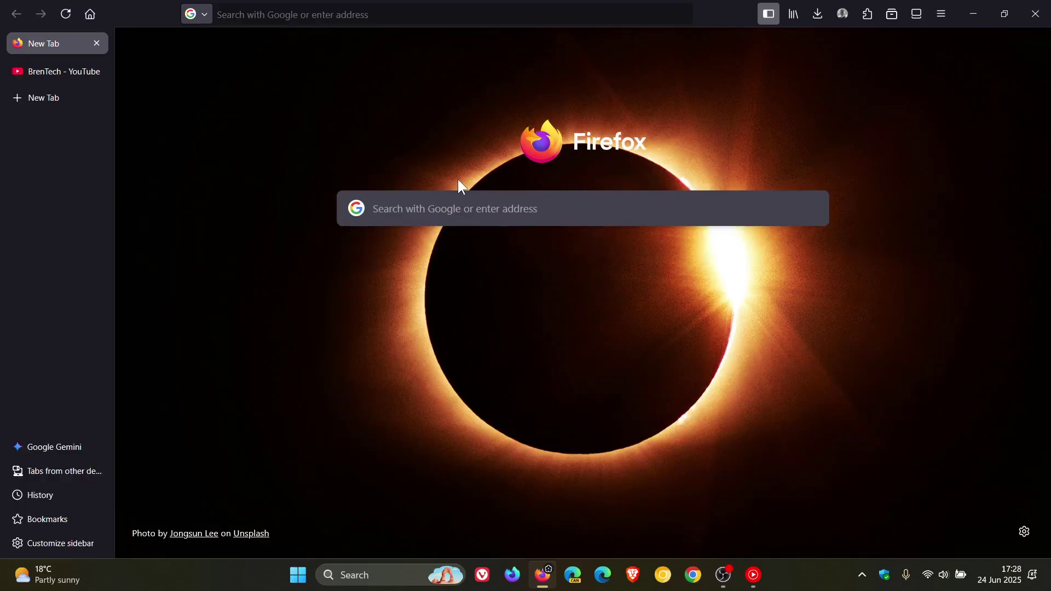
click(46, 97)
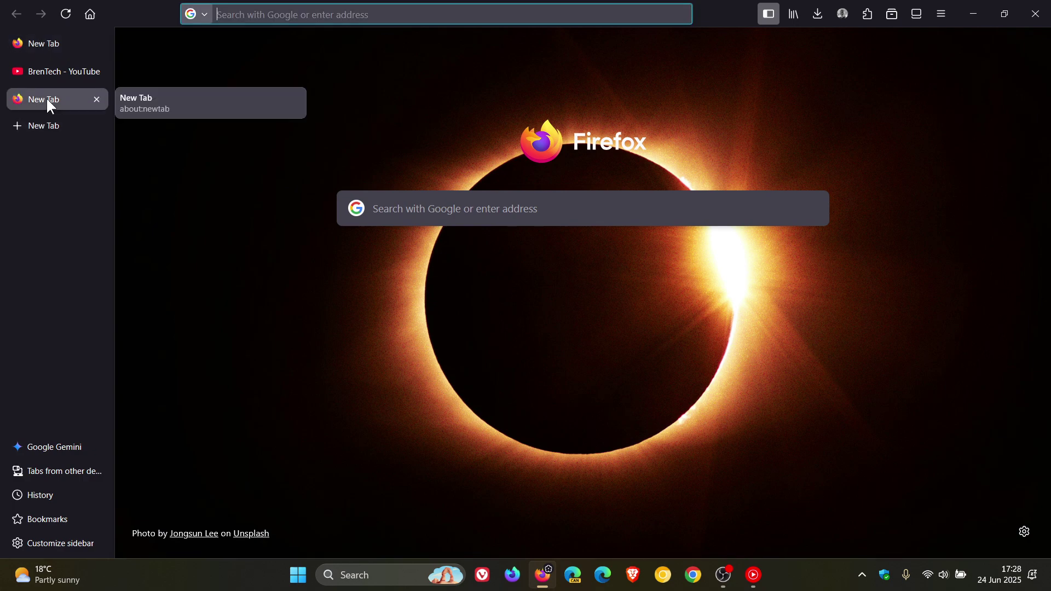
click(50, 126)
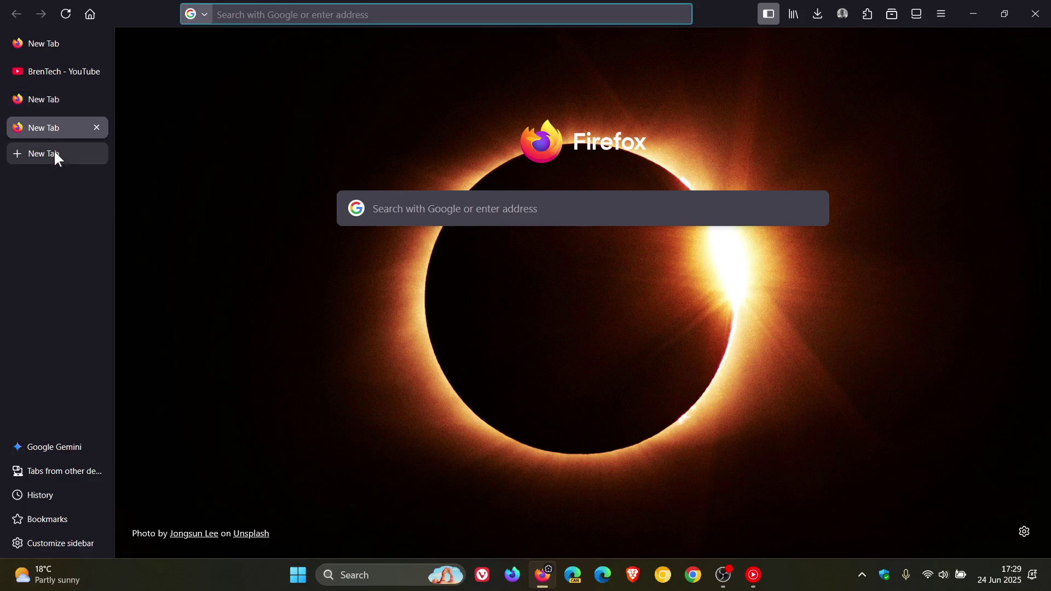
click(55, 154)
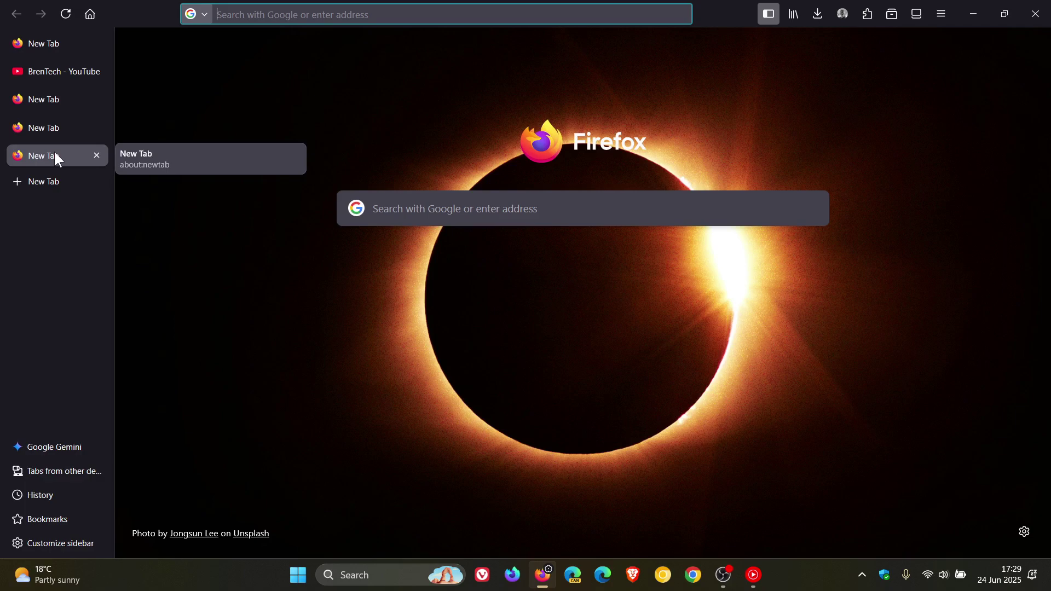
Pin the fifth and fourth tabs, then widen the vertical tab sidebar.
right_click(54, 155)
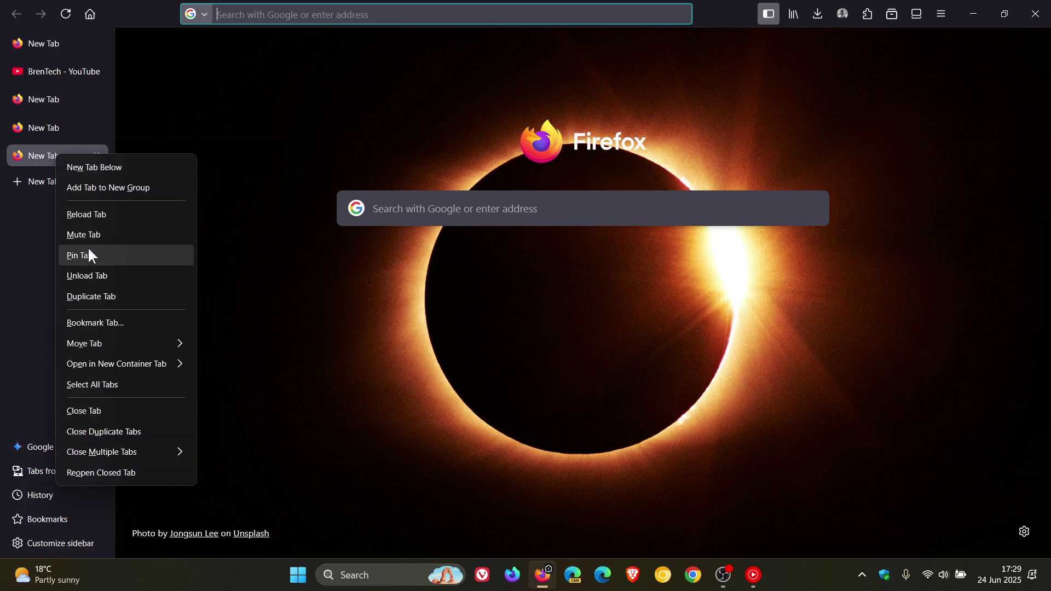
click(90, 255)
right_click(57, 163)
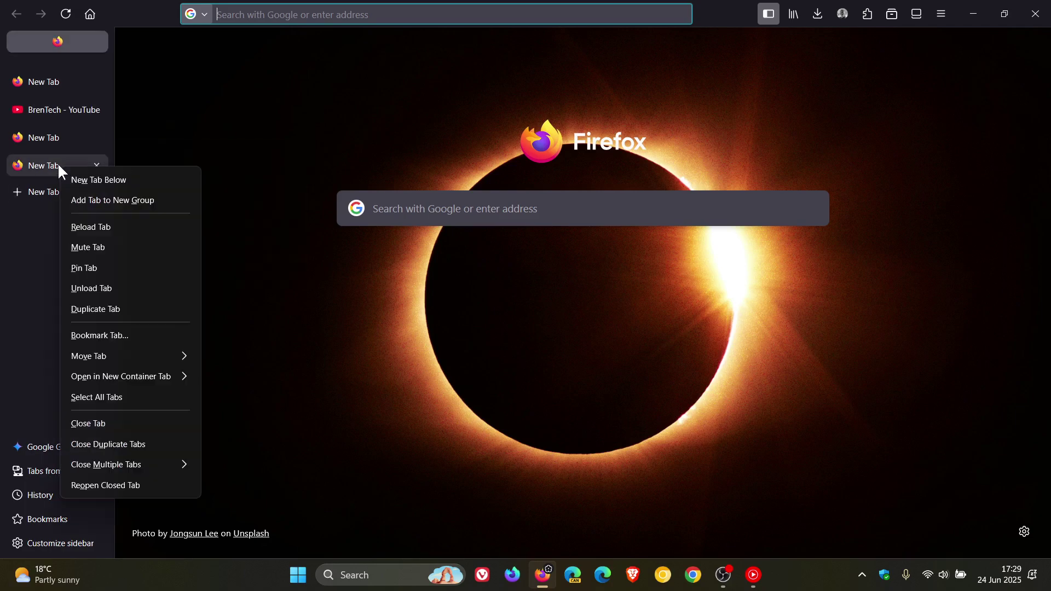
click(121, 268)
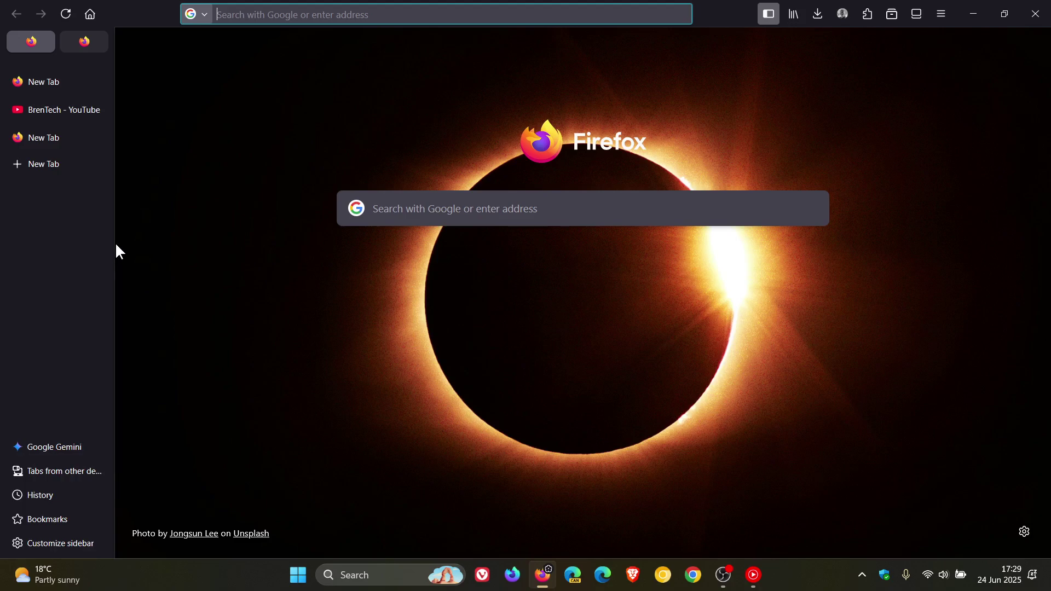
drag(115, 242, 127, 292)
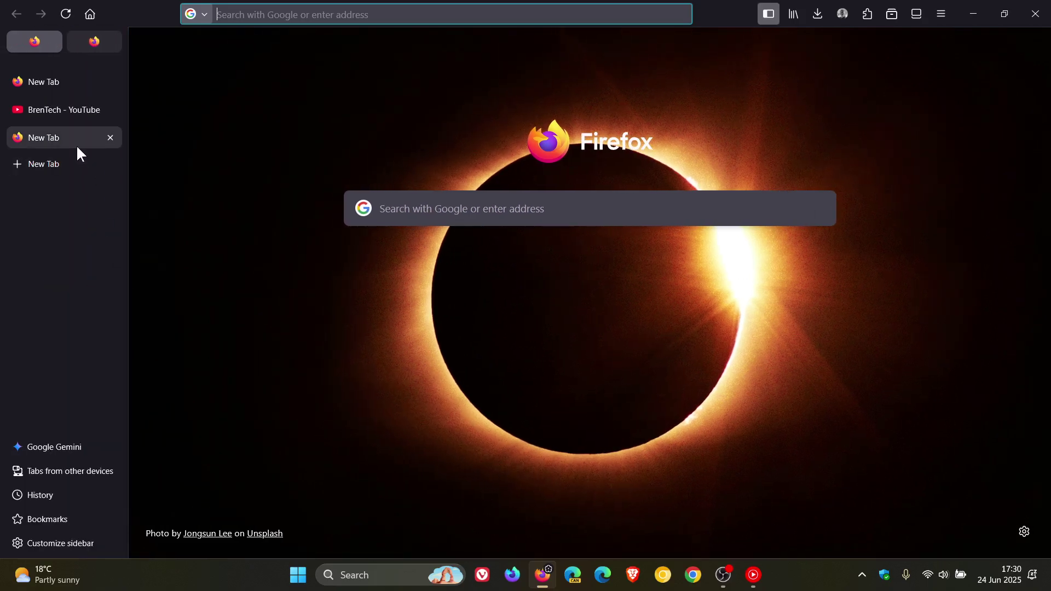
Unpin both pinned tabs and turn off vertical tabs to return to horizontal tabs.
right_click(89, 43)
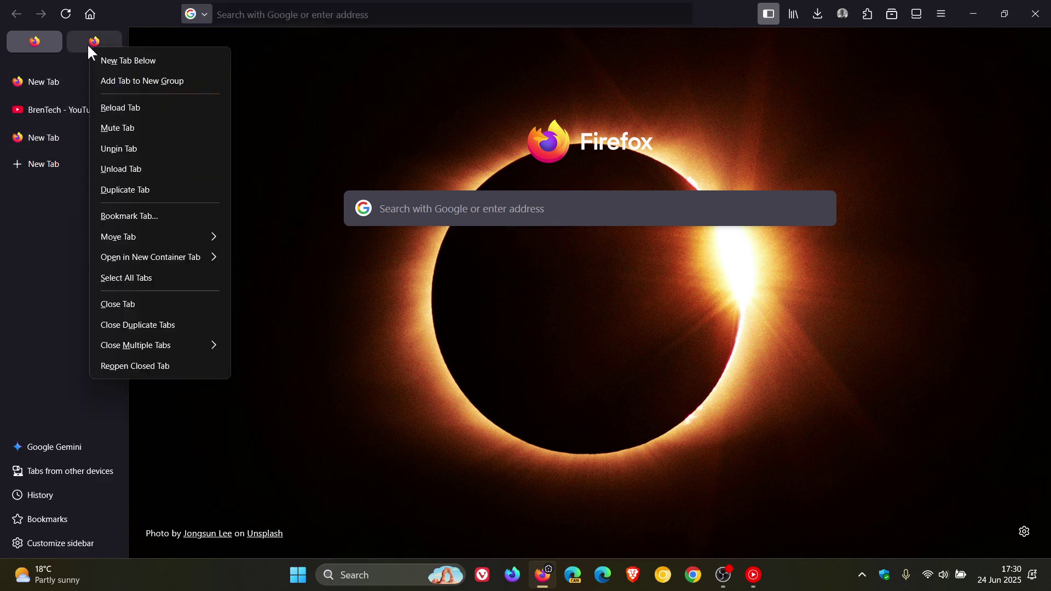
click(119, 149)
right_click(51, 42)
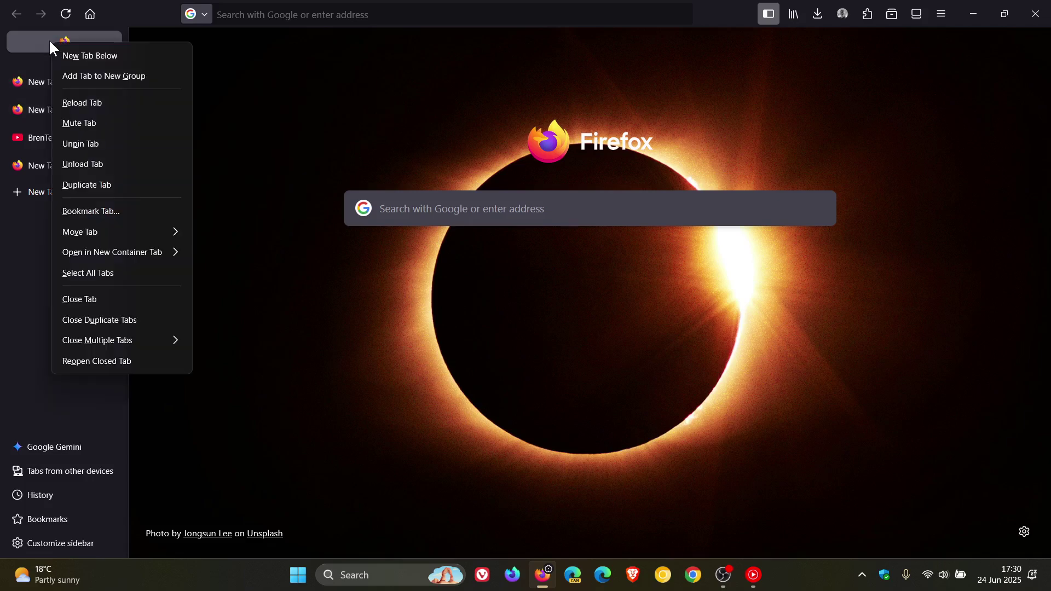
click(121, 144)
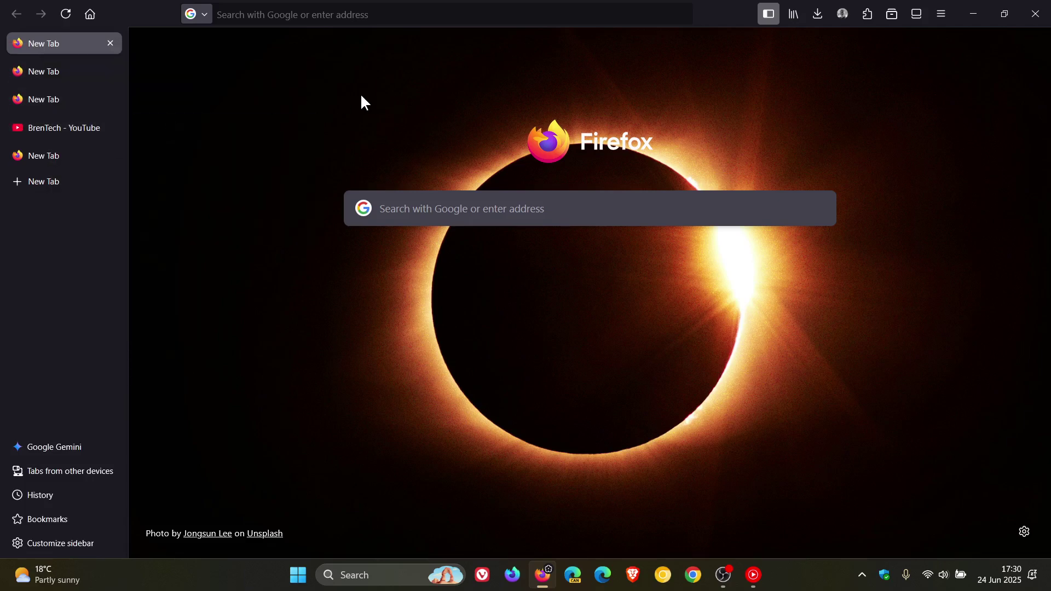
right_click(43, 267)
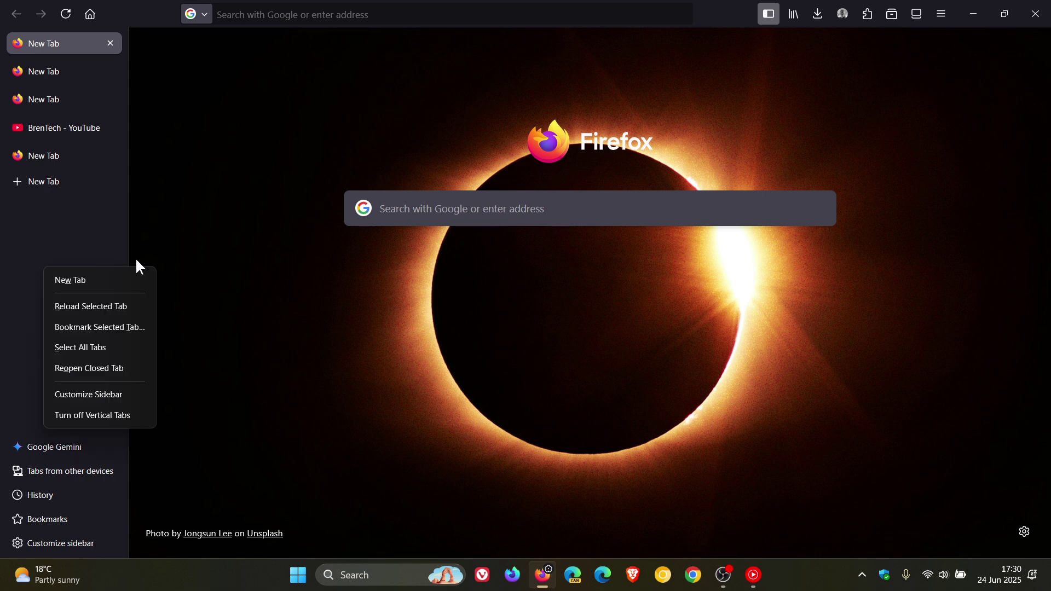
click(114, 416)
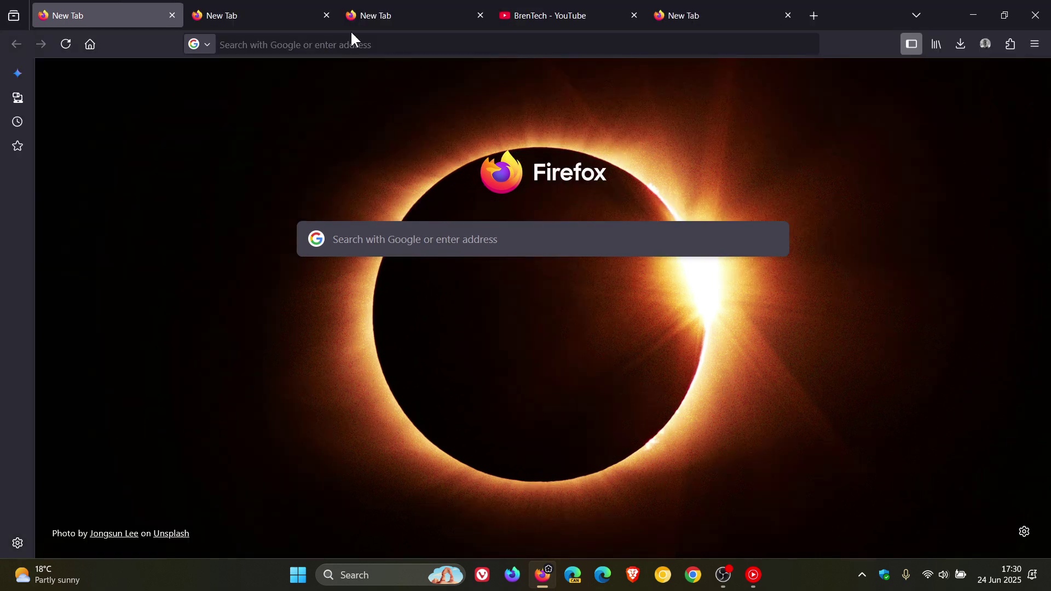
Close two of the new tabs and switch to the BrenTech - YouTube tab.
click(327, 15)
click(327, 15)
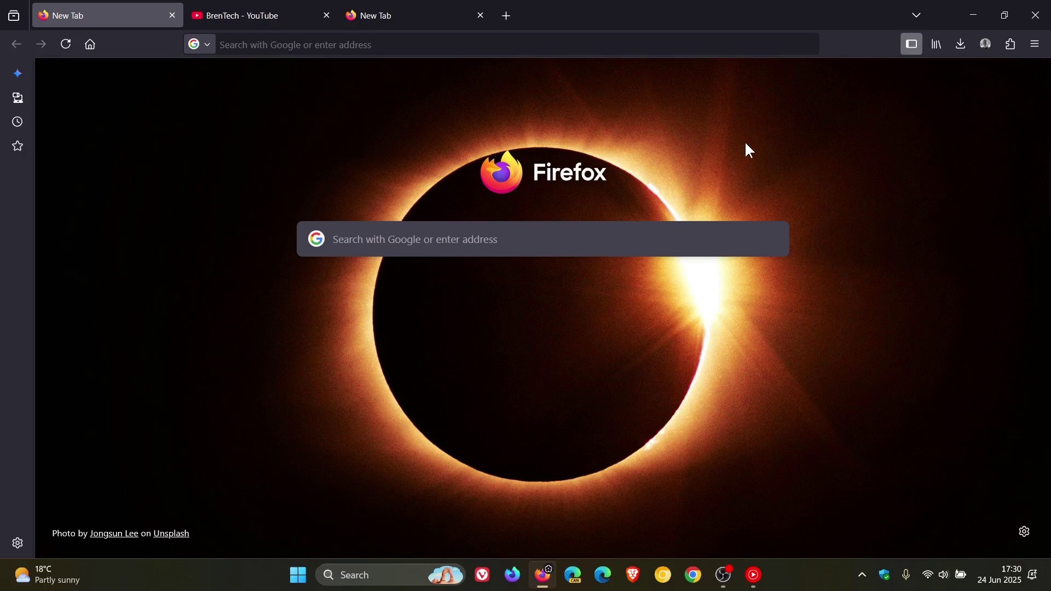
click(291, 12)
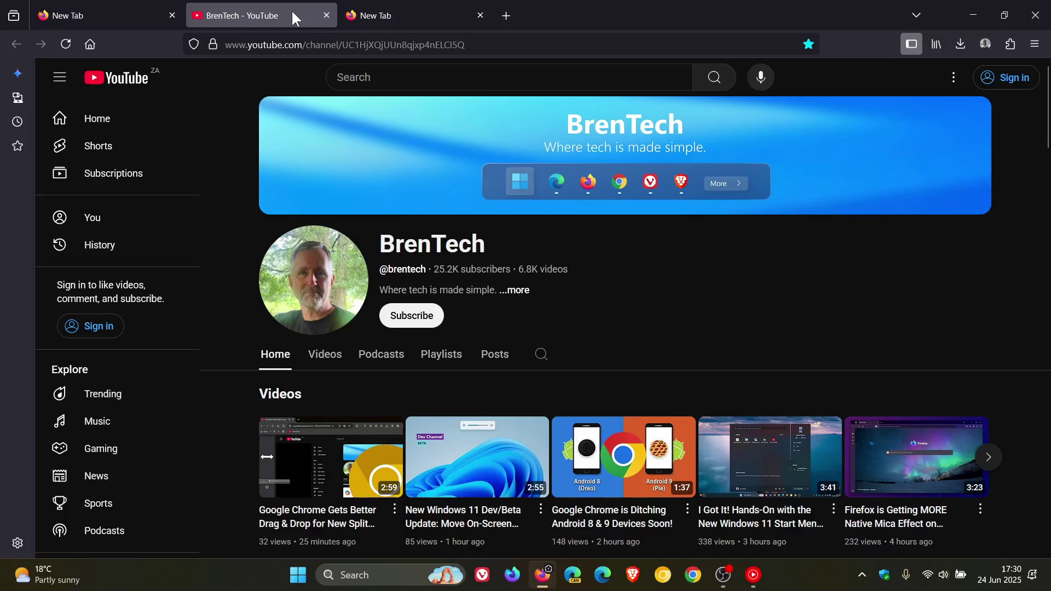
Start adding YouTube's search box as a search engine, then cancel the dialog.
right_click(443, 76)
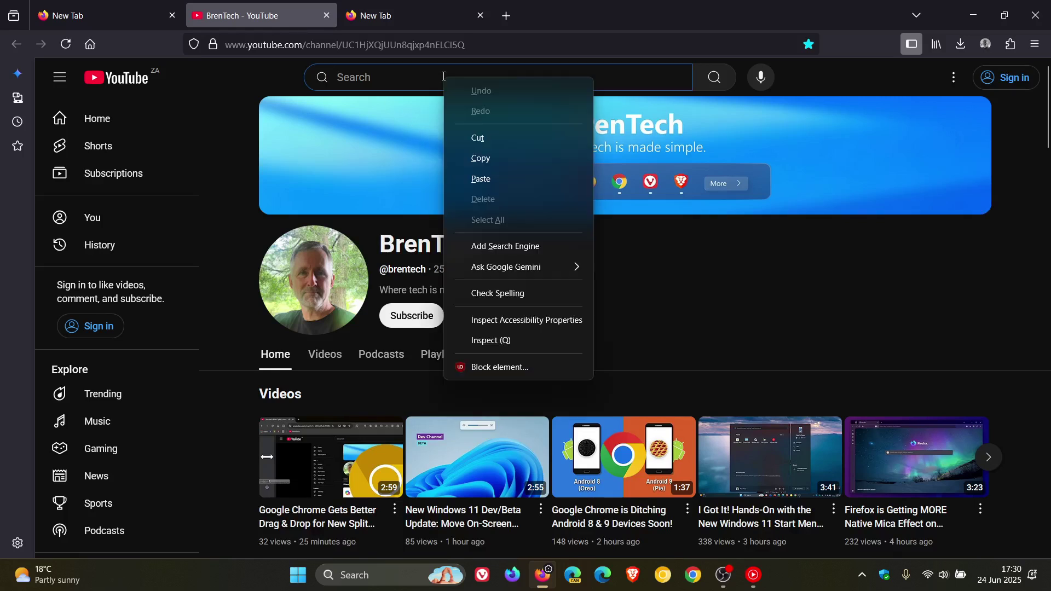
click(542, 251)
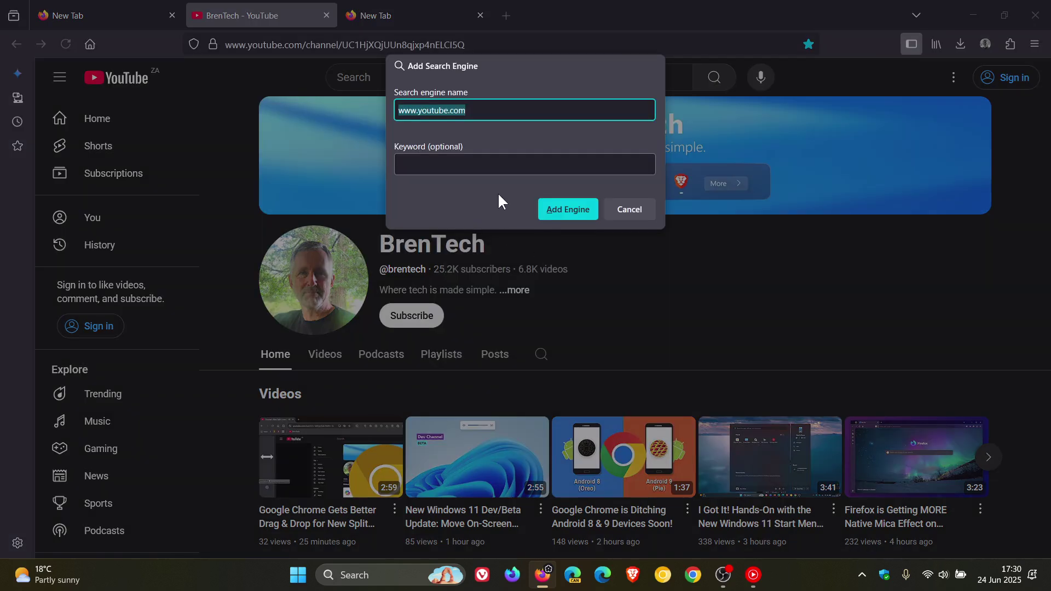
click(630, 209)
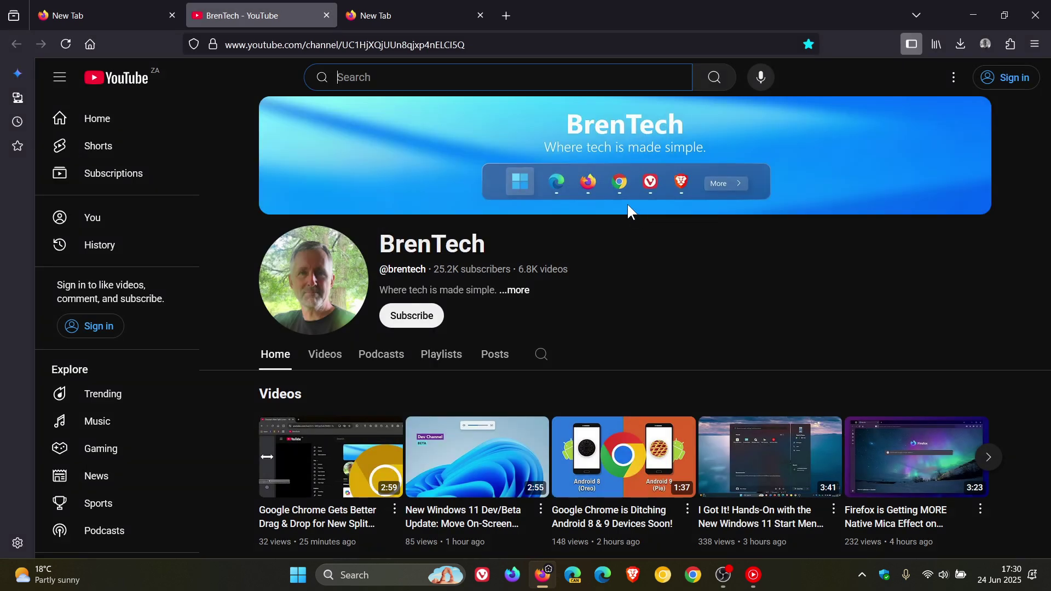
Close the spare third tab, show the first New Tab page, and hide the sidebar.
middle_click(457, 17)
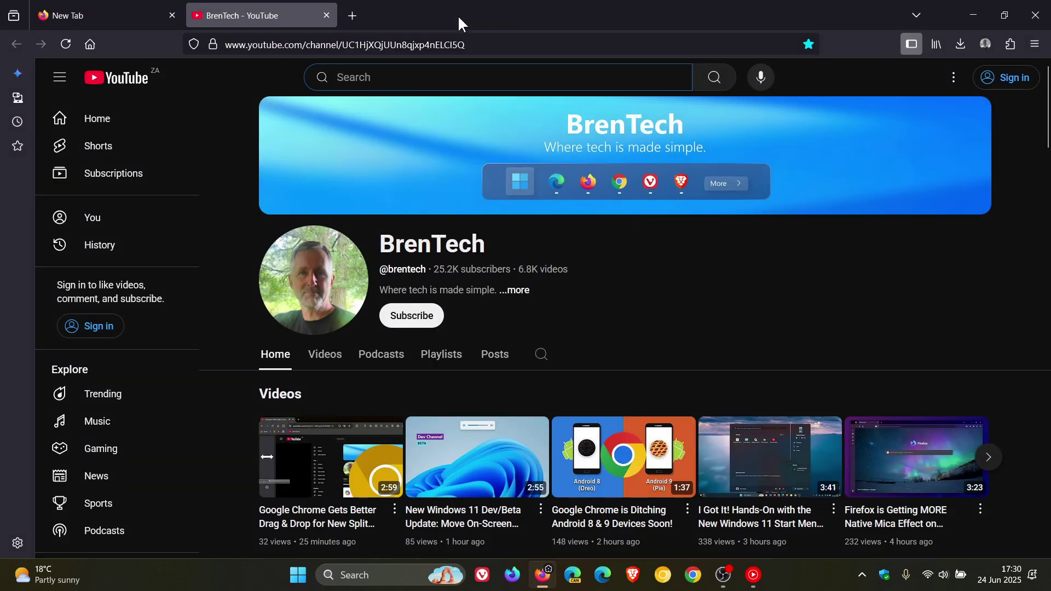
click(140, 14)
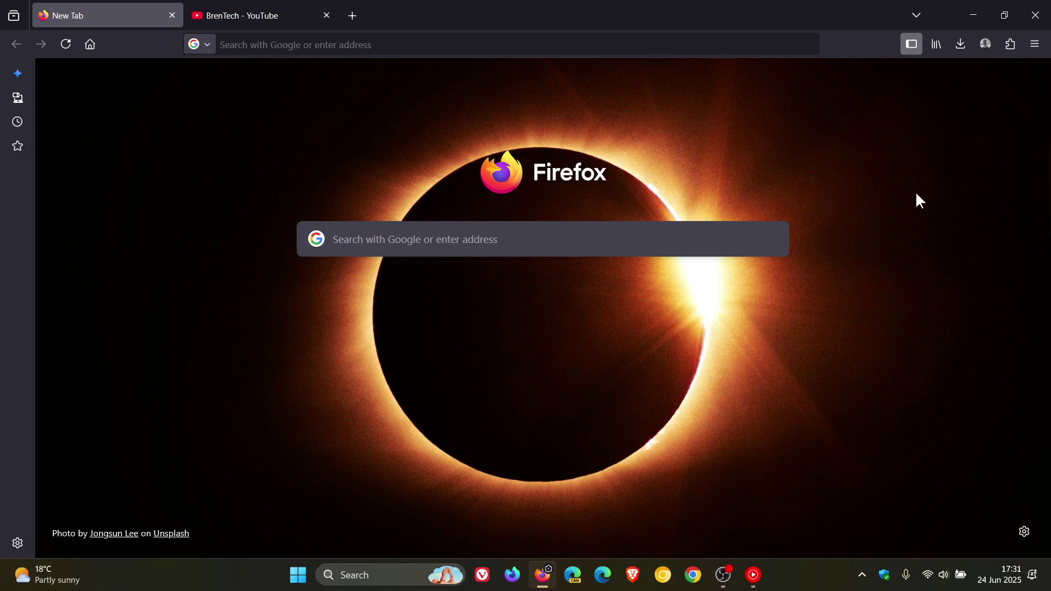
click(910, 54)
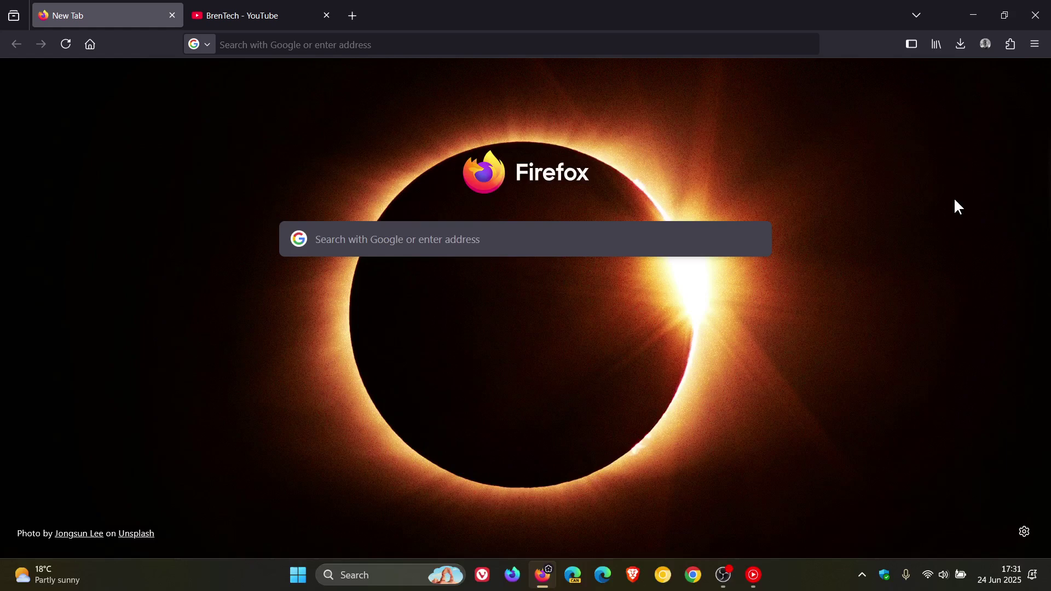
Set the Extensions toolbar button to Always Show in Toolbar.
right_click(1010, 50)
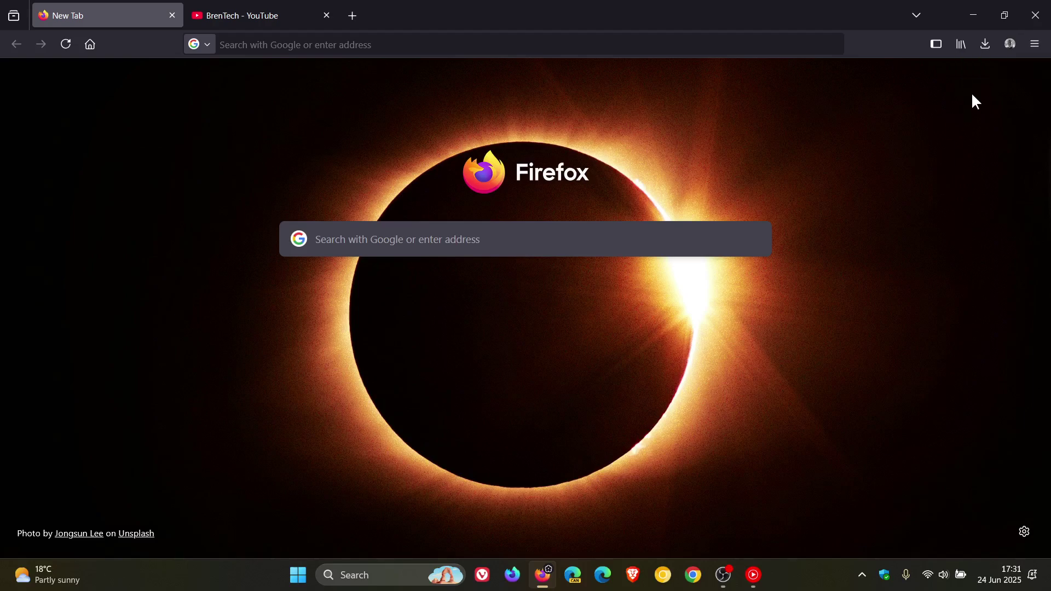
click(1036, 48)
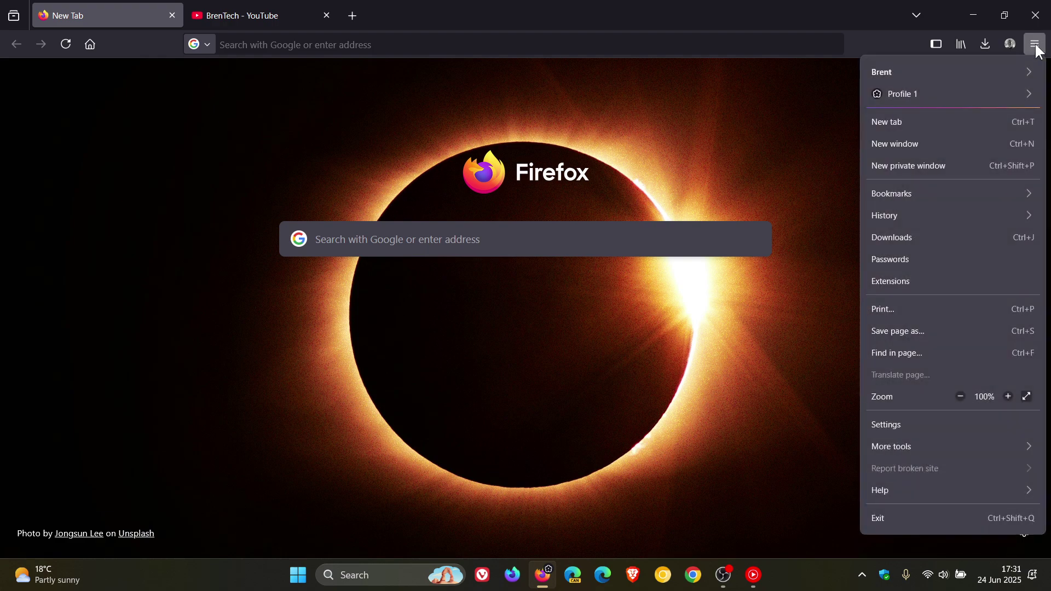
click(955, 278)
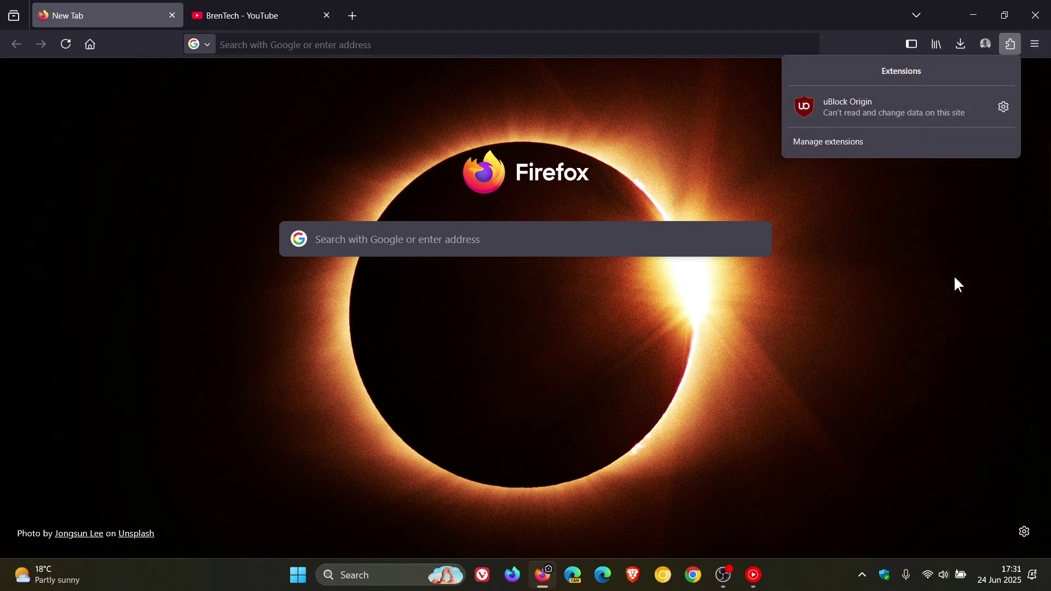
right_click(1006, 47)
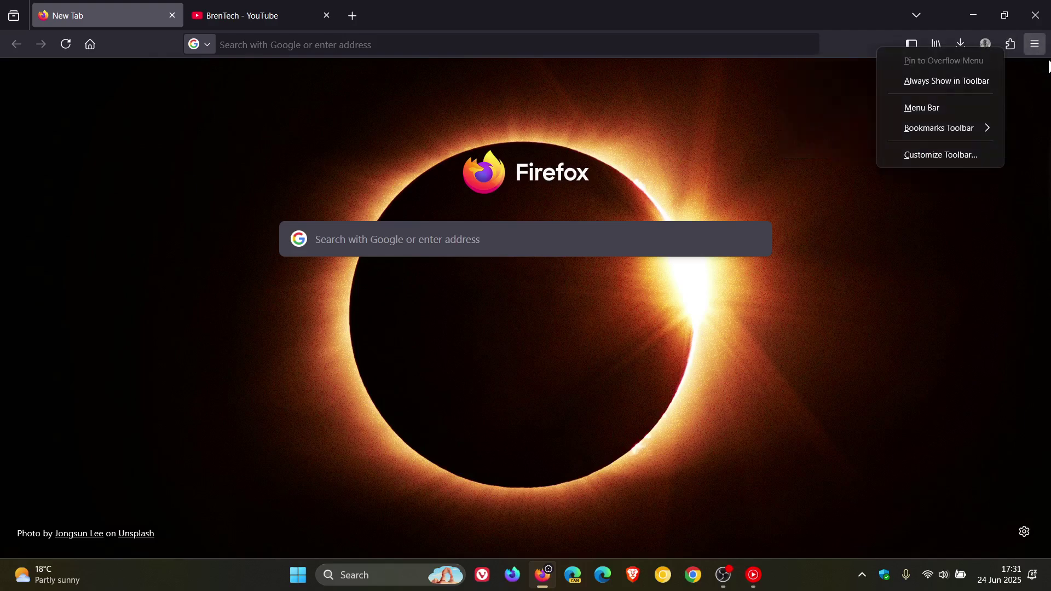
click(958, 86)
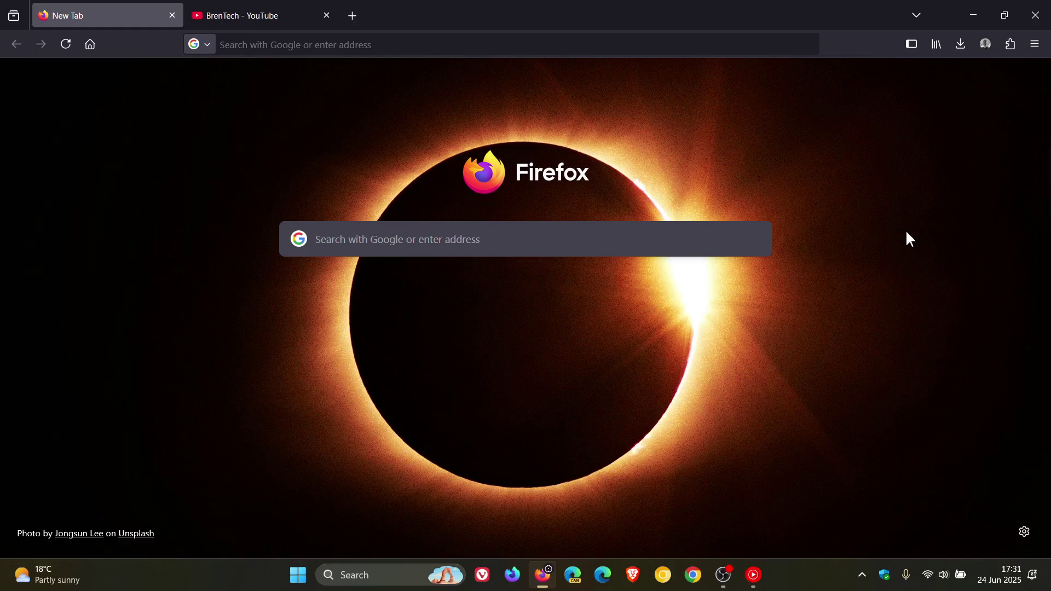
Unload the BrenTech - YouTube tab from its context menu, then choose Reload Tab.
right_click(237, 18)
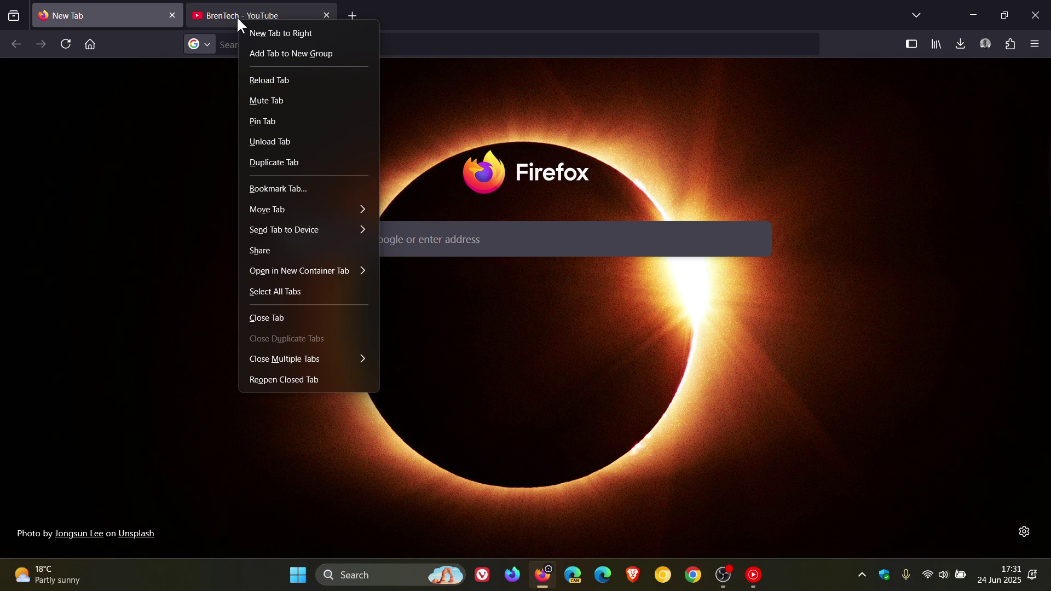
click(301, 141)
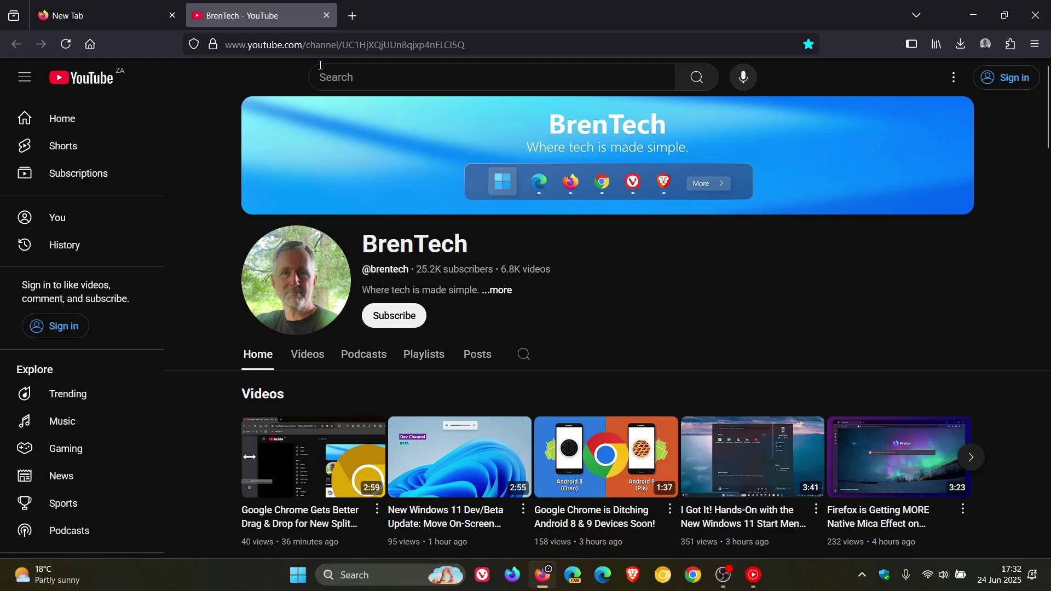
right_click(270, 13)
click(343, 135)
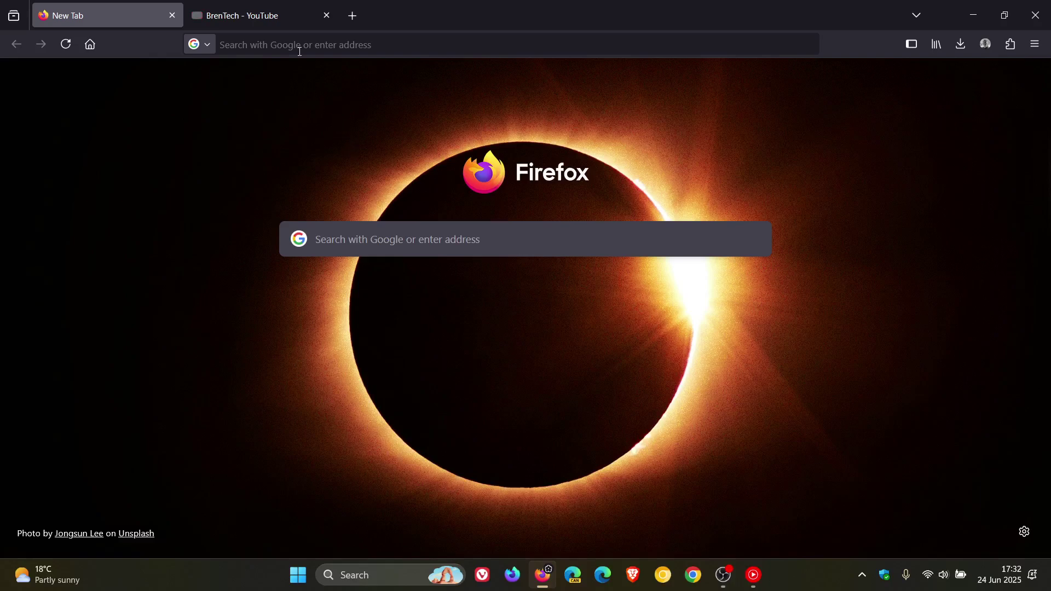
right_click(261, 10)
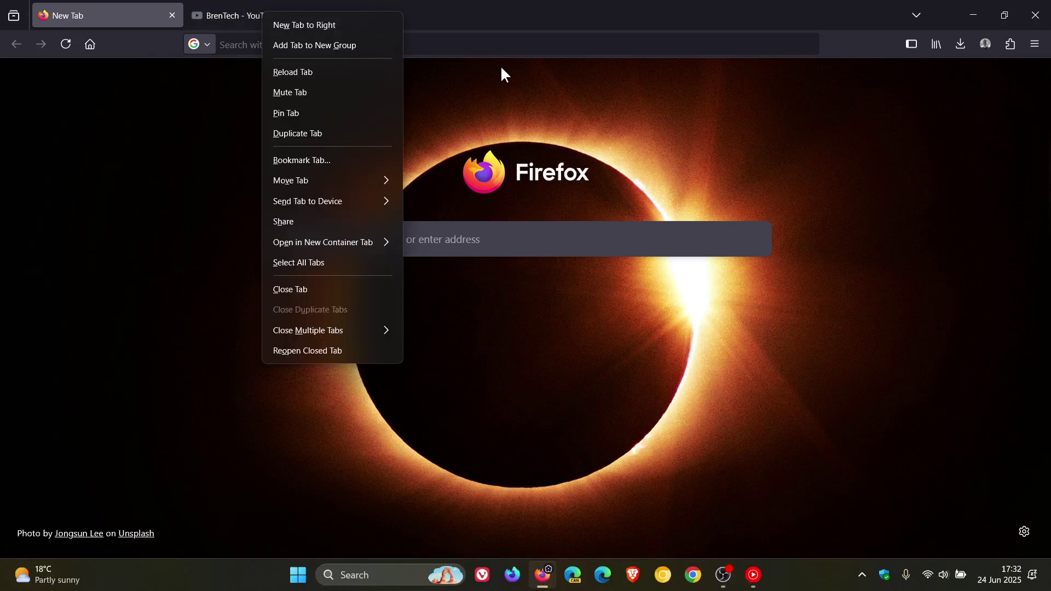
click(342, 73)
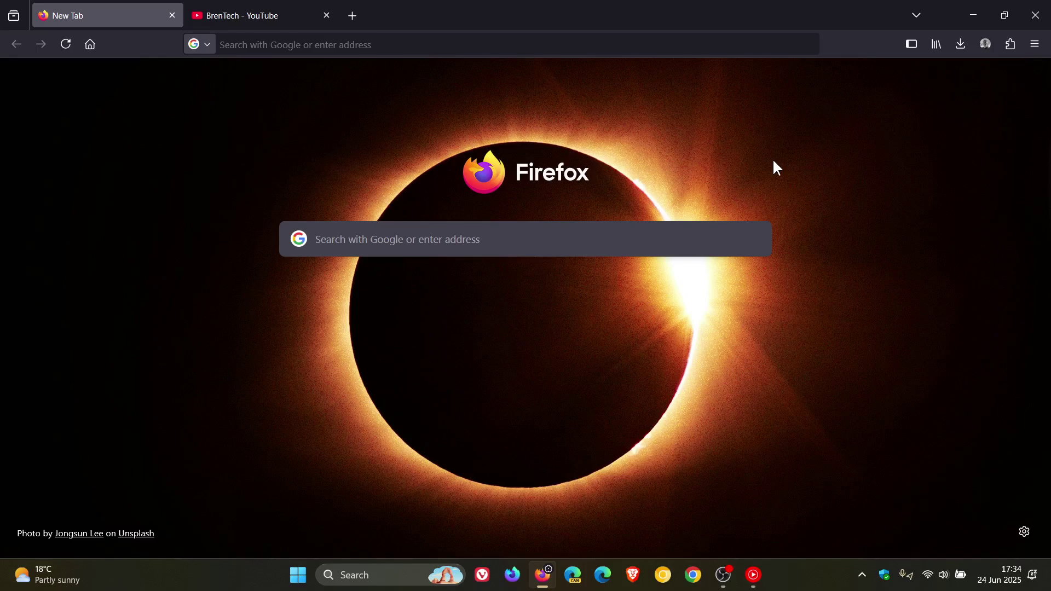
click(361, 23)
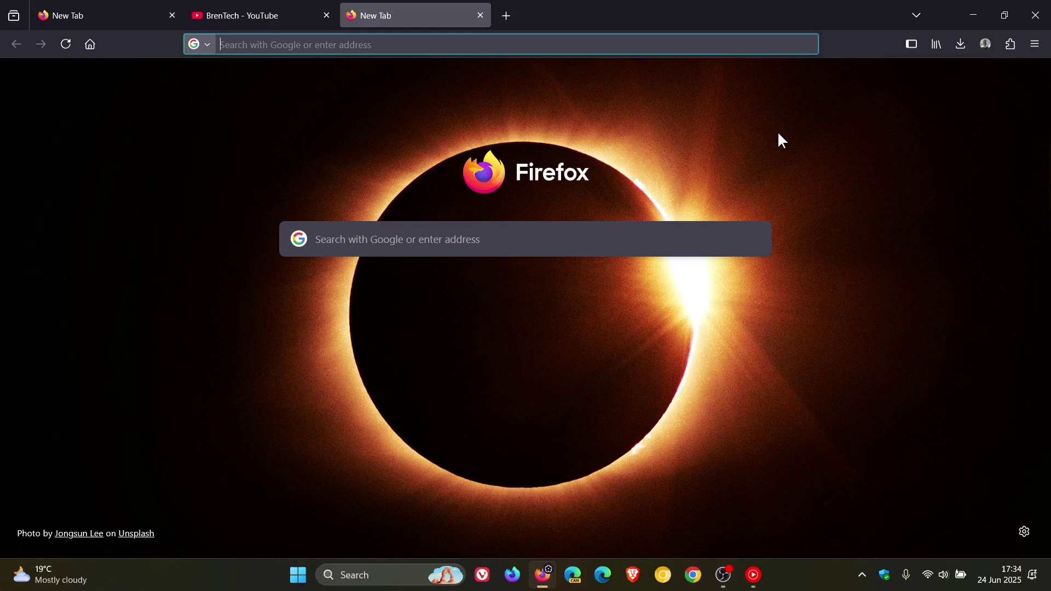
click(481, 16)
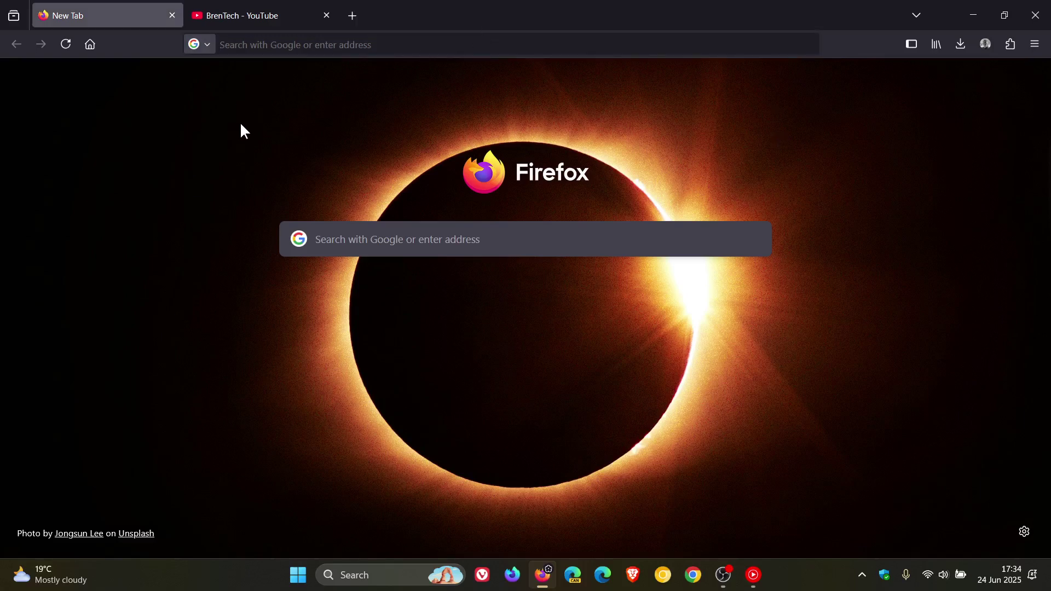